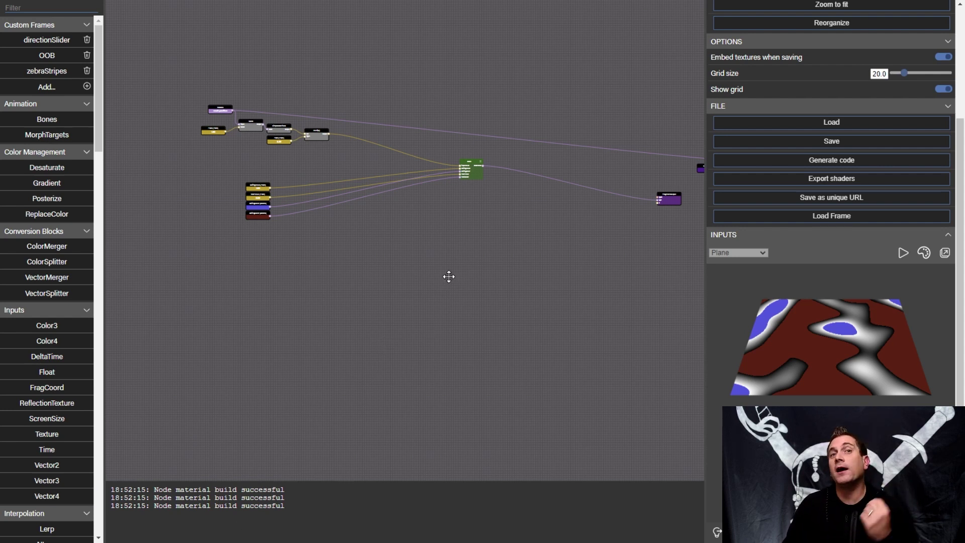
Zoom in and pan so the collapsed OOB frame node sits in the centre of the canvas
scroll(449, 277, up, 5)
drag(451, 269, 414, 319)
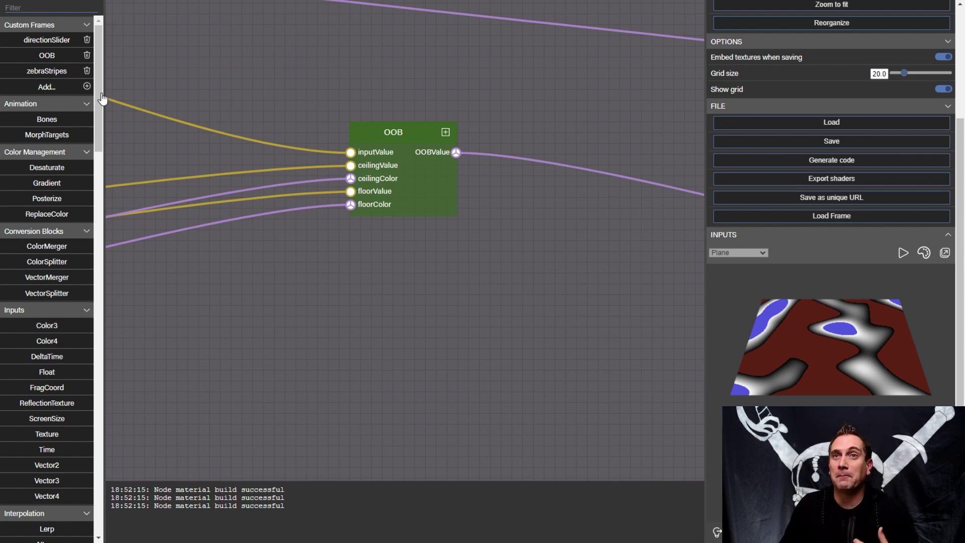
Drop the zebraStripes and directionSlider custom frames onto the canvas and expand zebraStripes
drag(63, 74, 339, 380)
drag(379, 327, 430, 107)
drag(28, 31, 282, 429)
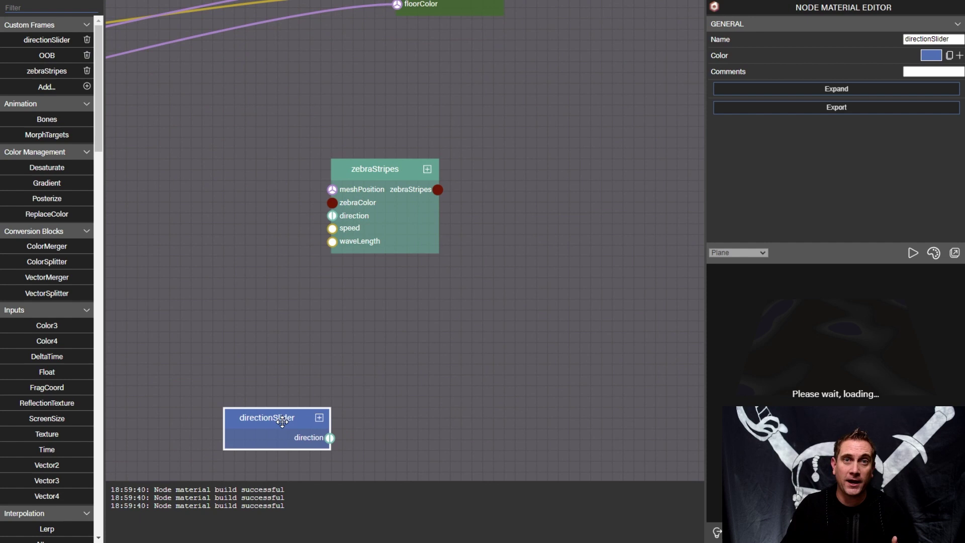
double_click(377, 184)
scroll(375, 216, down, 5)
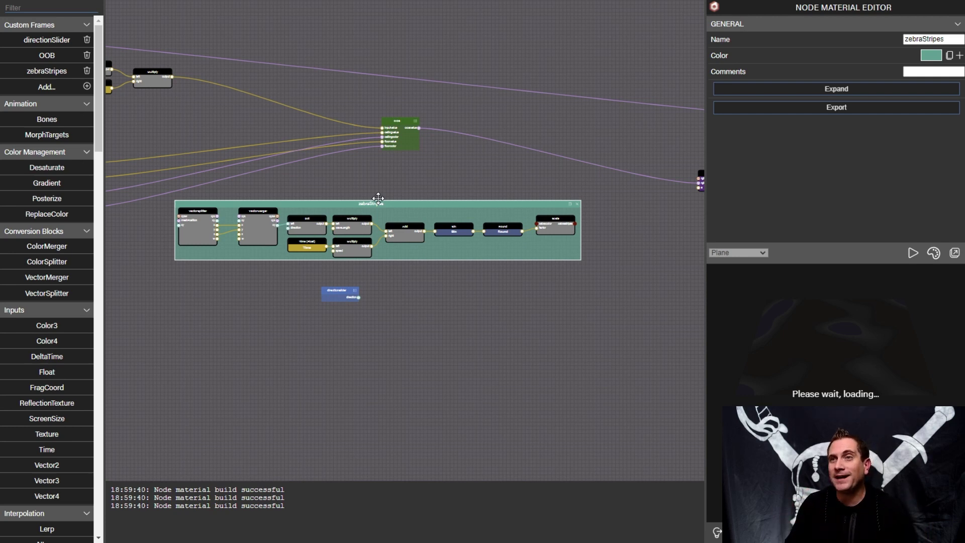
Expand directionSlider to view its inner nodes, then collapse it and move it left
click(336, 291)
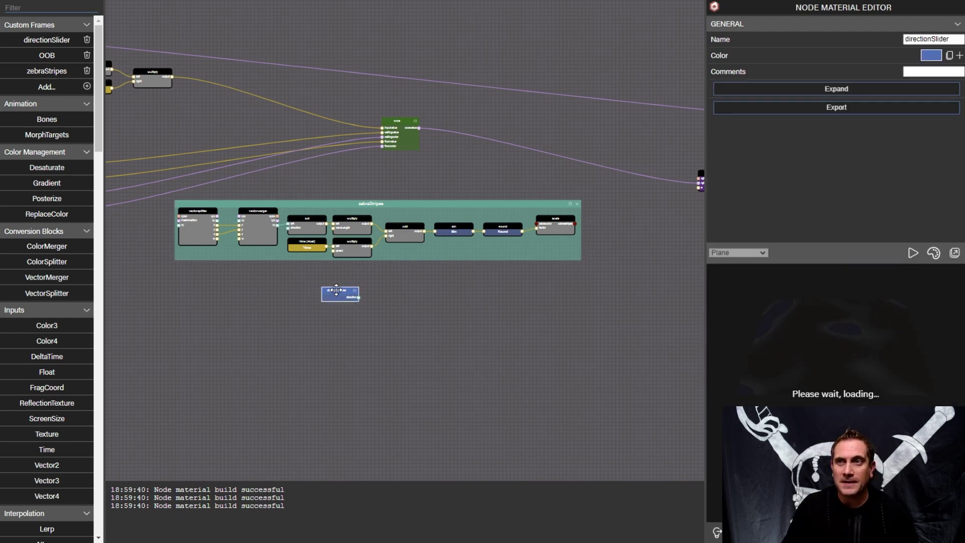
double_click(336, 291)
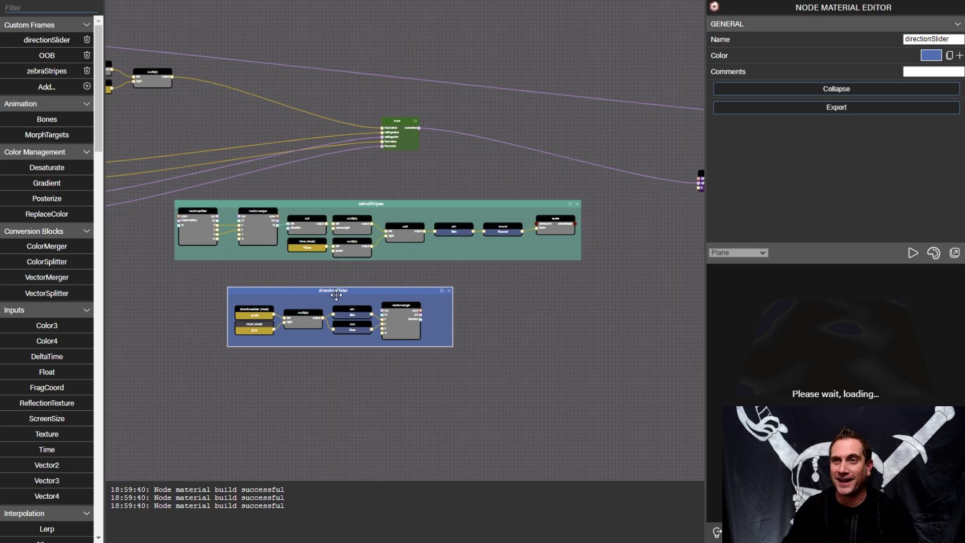
double_click(388, 291)
drag(326, 288, 217, 290)
Collapse zebraStripes and wire directionSlider's direction output into its direction input
click(318, 203)
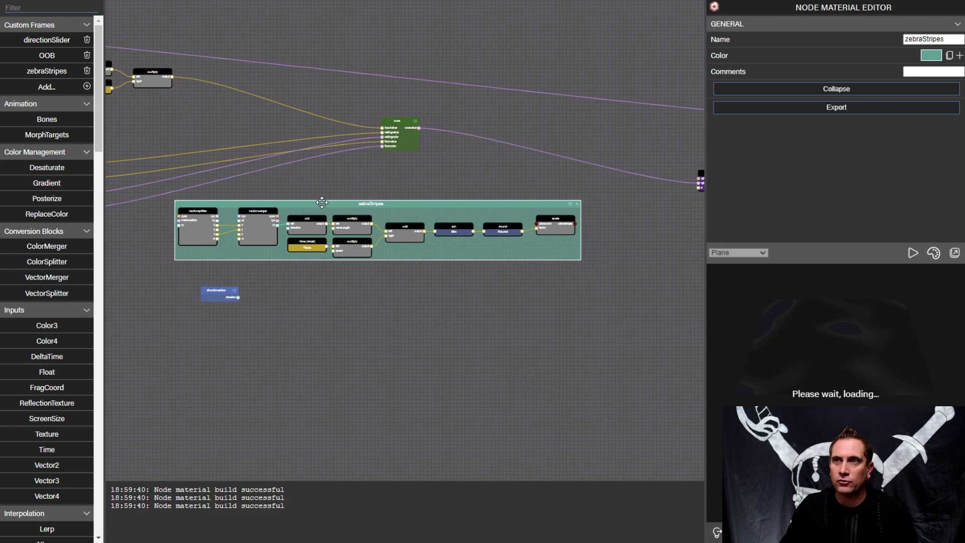
double_click(319, 204)
scroll(320, 284, down, 5)
scroll(319, 283, up, 5)
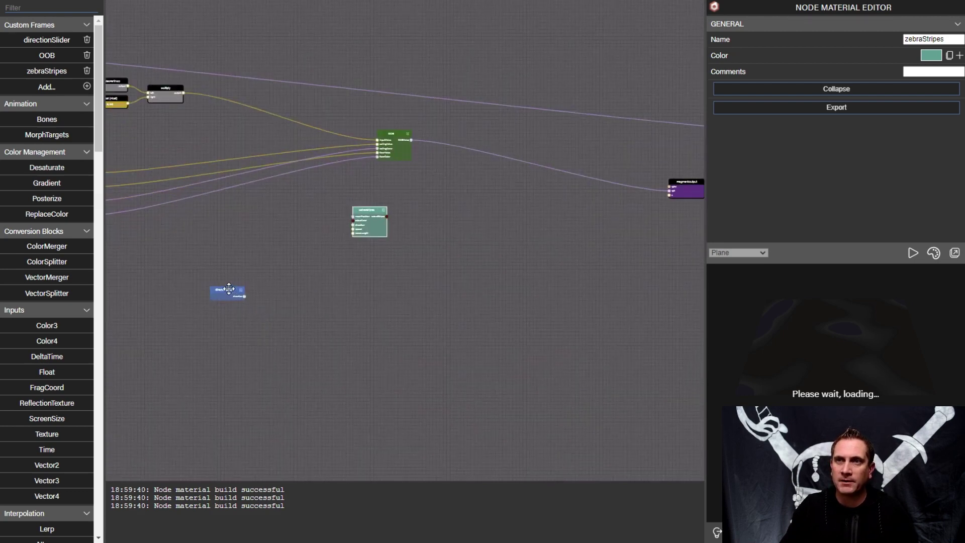
drag(229, 289, 312, 246)
scroll(311, 251, up, 3)
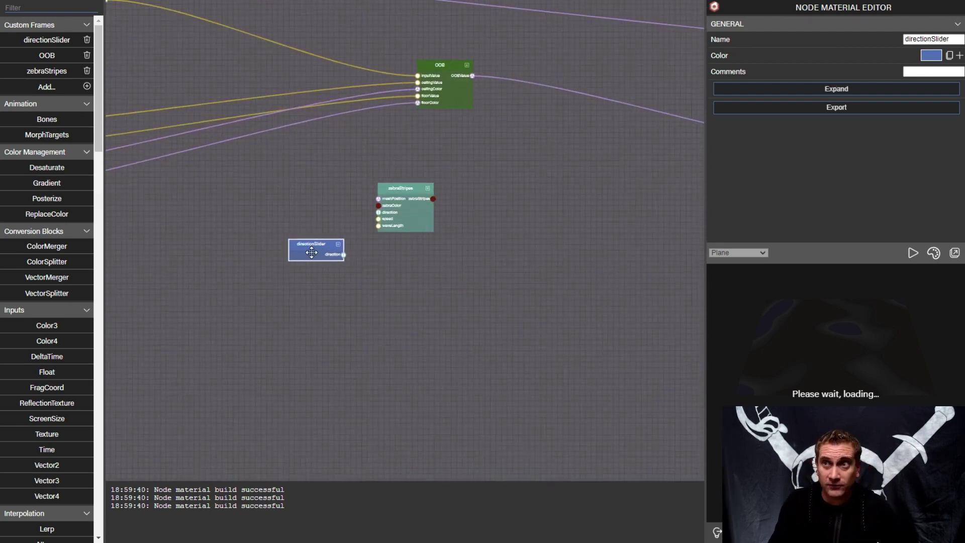
scroll(312, 252, up, 2)
drag(389, 219, 409, 194)
Rearrange directionSlider and zebraStripes to the lower left, bringing the colour inputs into view
drag(332, 238, 232, 246)
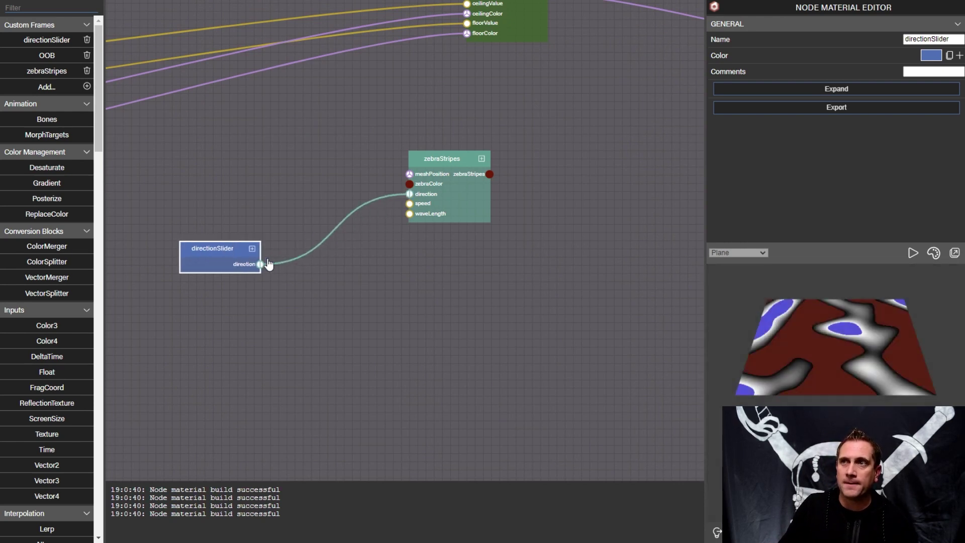
scroll(294, 263, down, 3)
scroll(377, 206, up, 3)
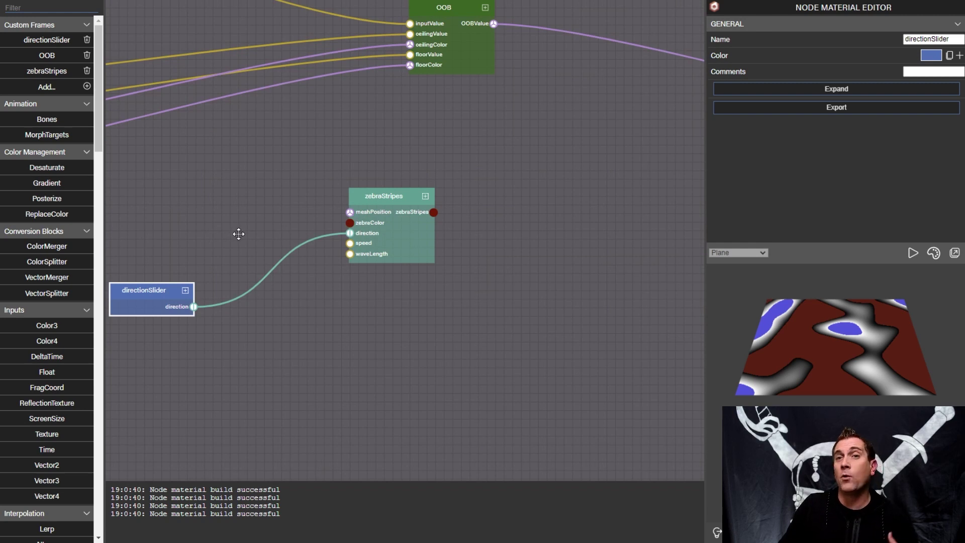
drag(239, 237, 546, 244)
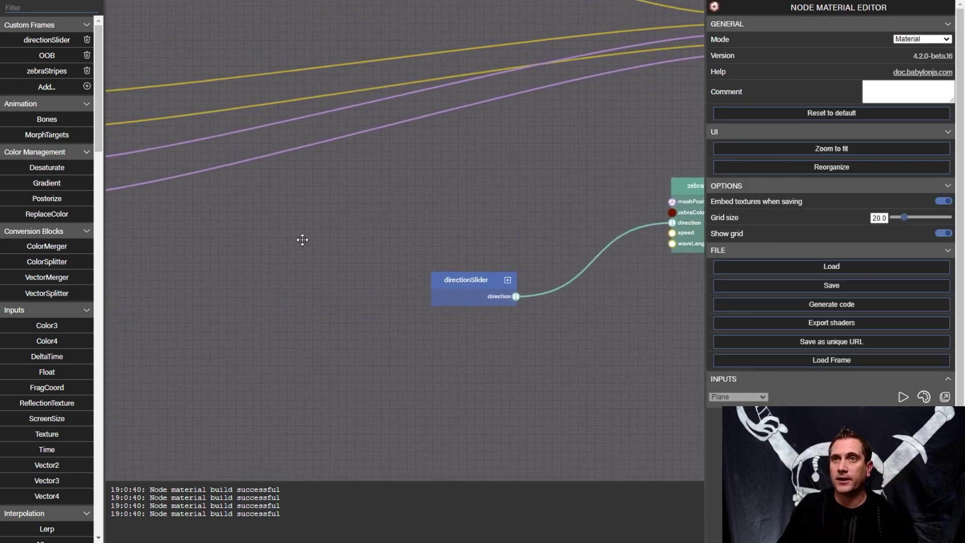
drag(237, 236, 177, 230)
drag(379, 278, 625, 227)
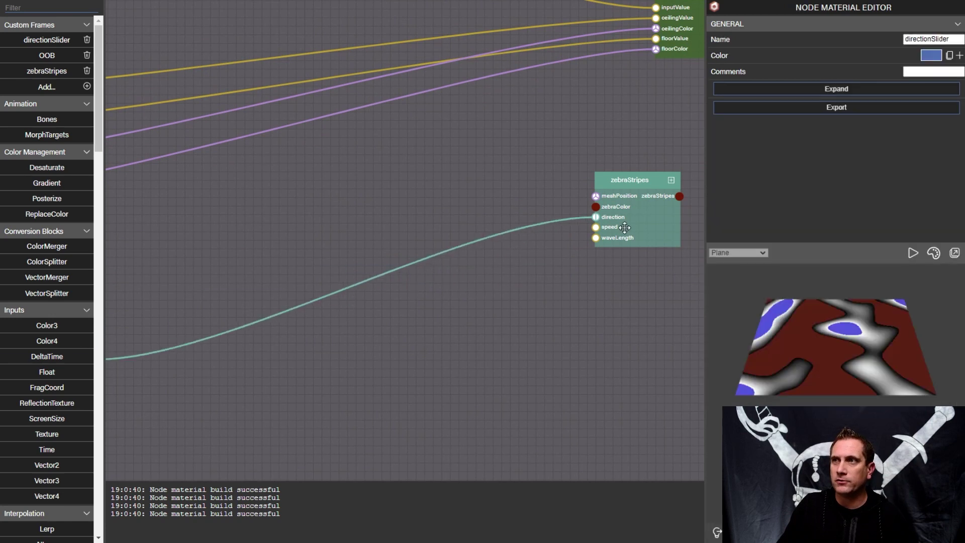
drag(632, 185, 250, 262)
drag(191, 218, 565, 188)
Rename the dark red colour input from ceilingColor to floorColor
click(323, 127)
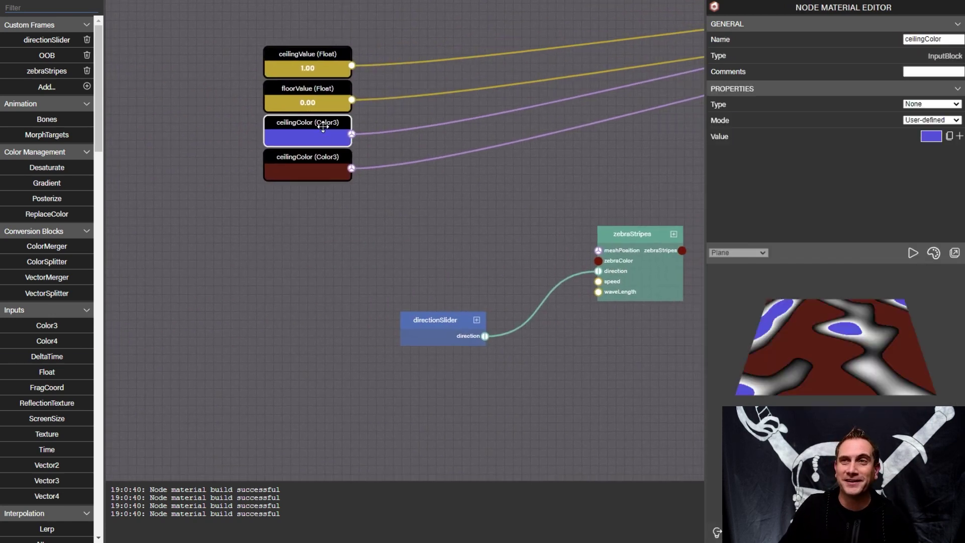
click(315, 159)
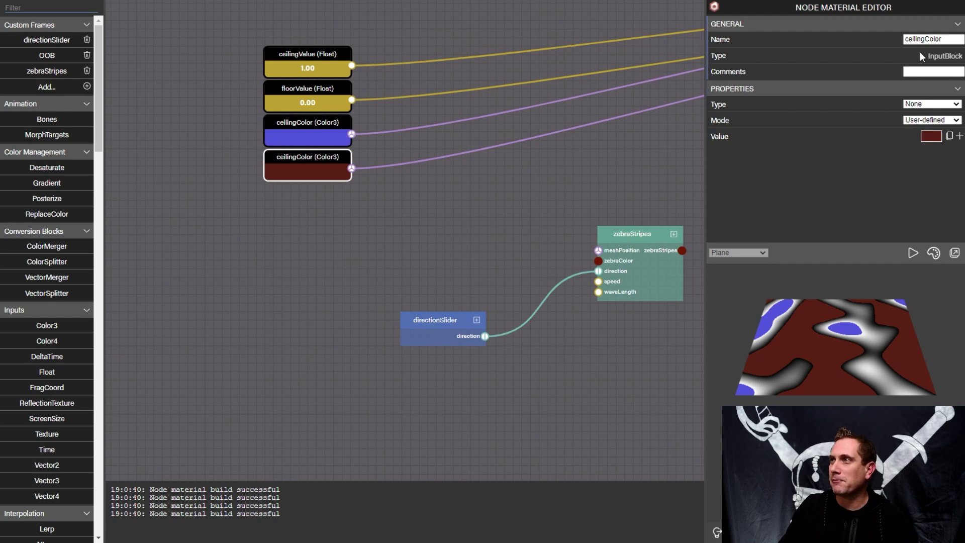
drag(927, 41, 906, 44)
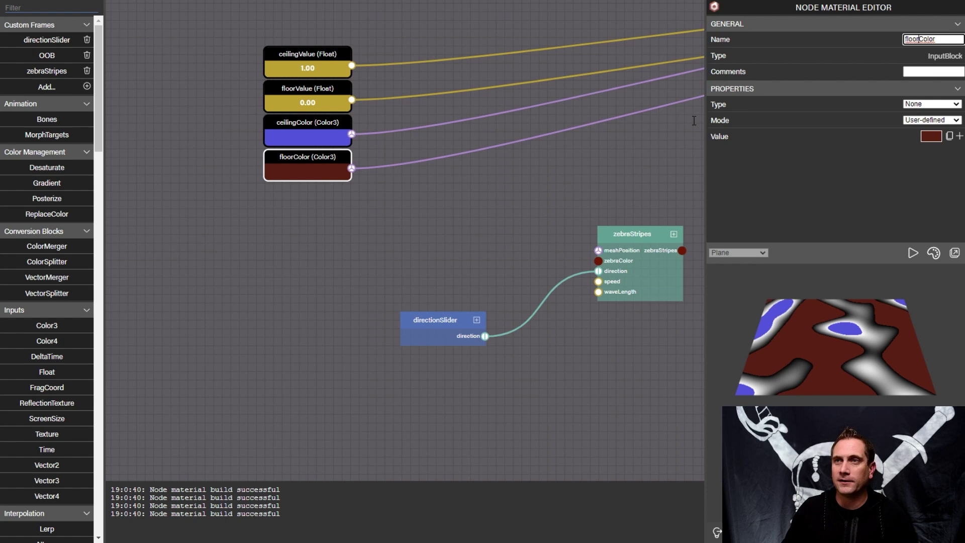
drag(533, 164, 430, 161)
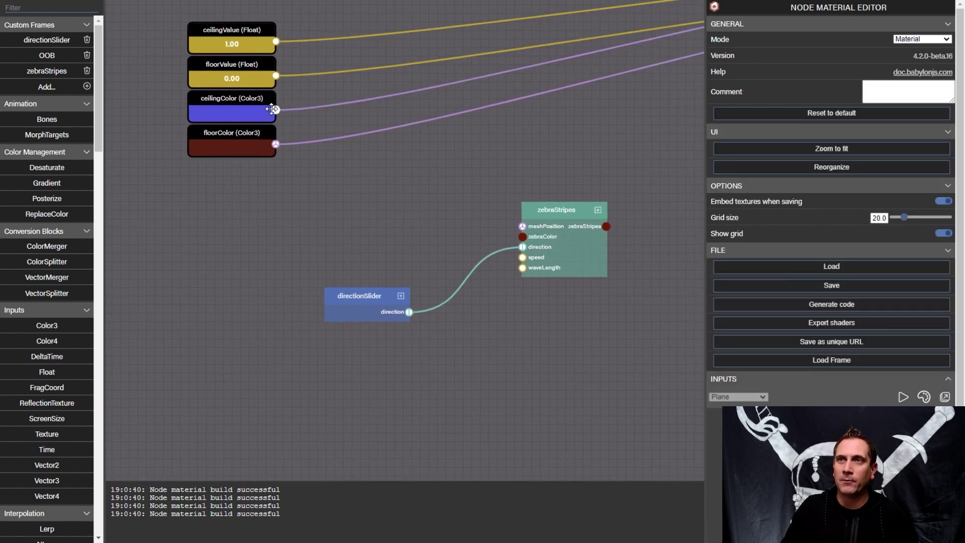
Connect ceilingColor and mesh.position to zebraStripes' zebraColor and meshPosition inputs
drag(493, 246, 519, 233)
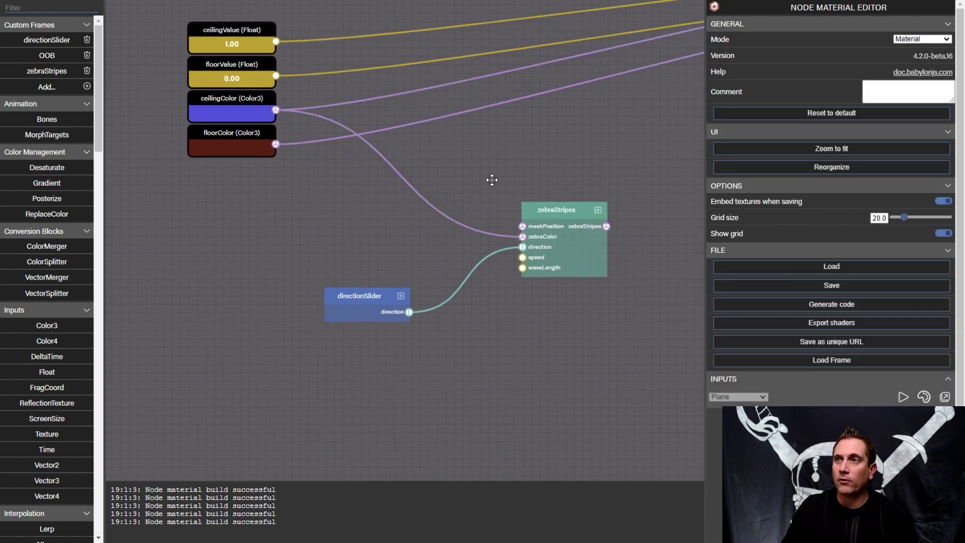
scroll(492, 179, down, 5)
drag(327, 13, 391, 167)
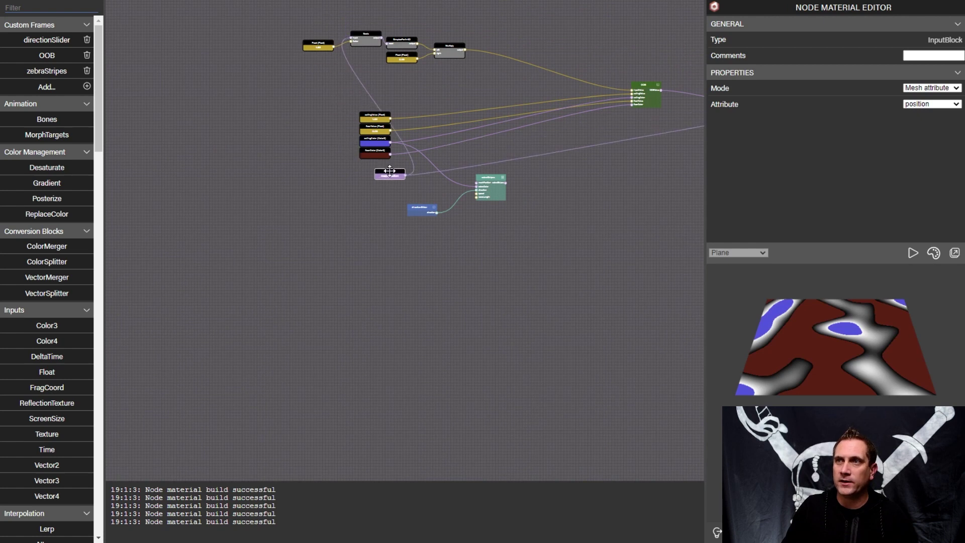
scroll(402, 176, up, 5)
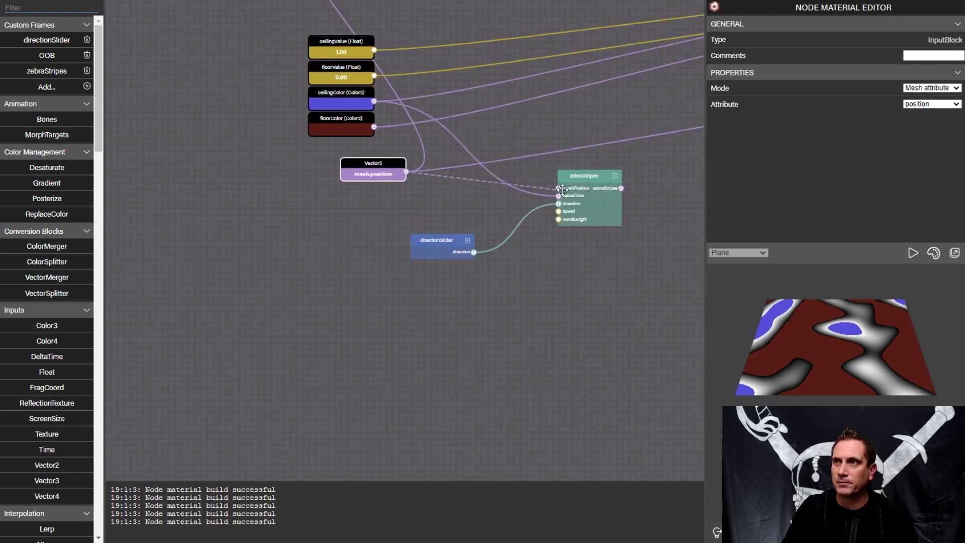
drag(558, 189, 558, 188)
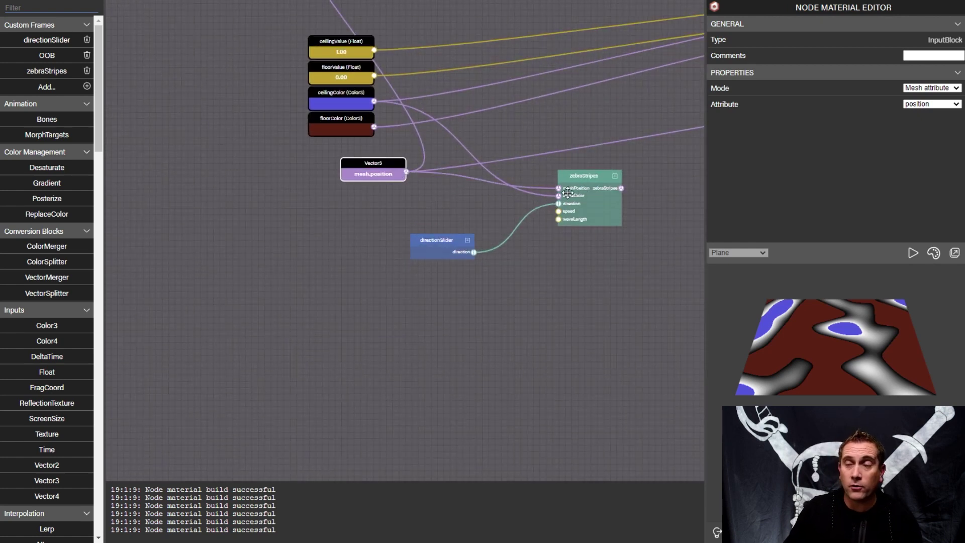
scroll(523, 233, up, 5)
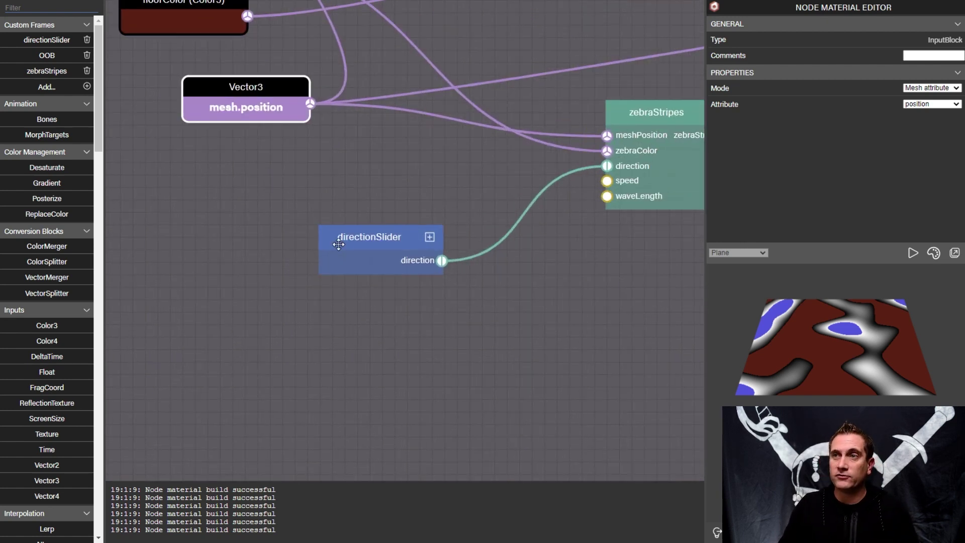
drag(338, 244, 301, 369)
Create Float inputs for zebraStripes' speed and waveLength, naming them speed and waveLength
drag(607, 181, 413, 177)
drag(605, 196, 345, 202)
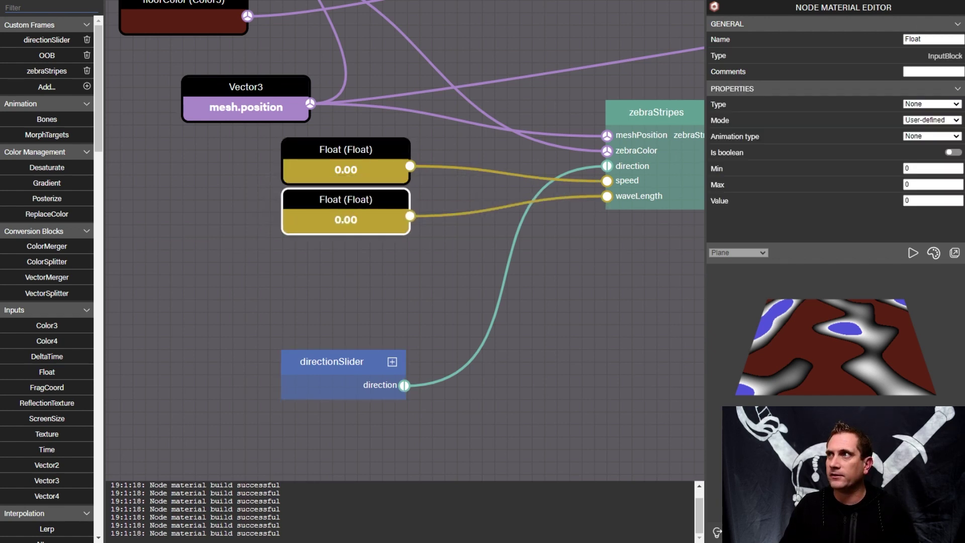
click(306, 154)
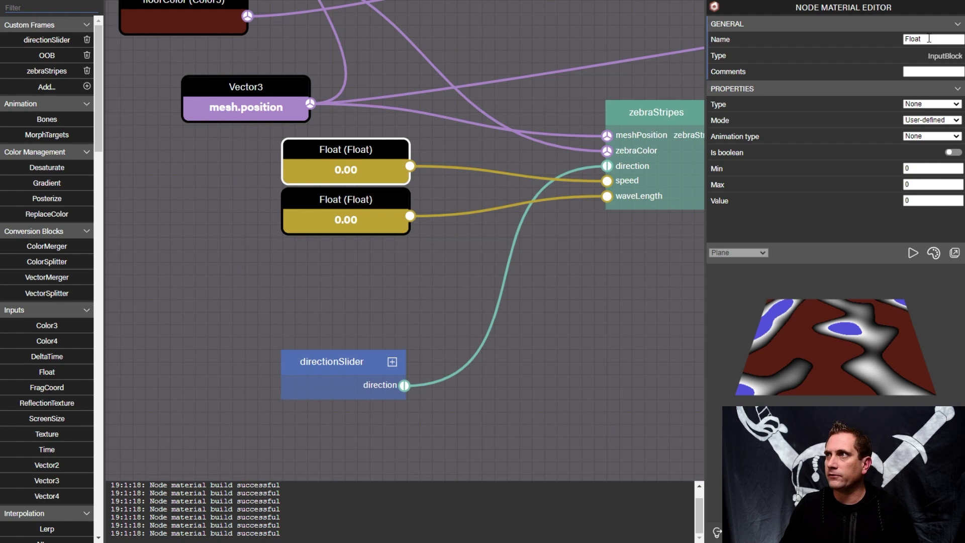
double_click(928, 39)
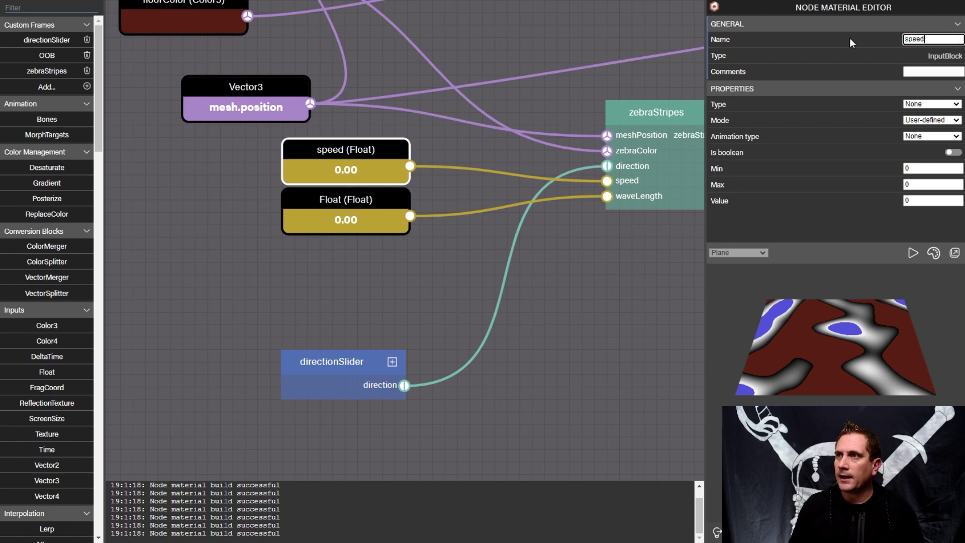
click(326, 199)
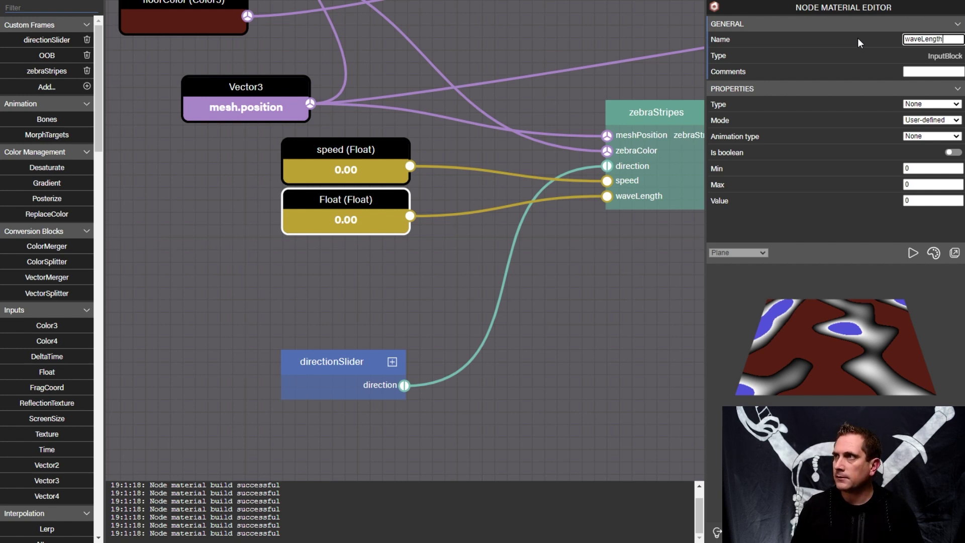
key(Return)
Set the speed value to 20 and the waveLength value to 60
click(370, 144)
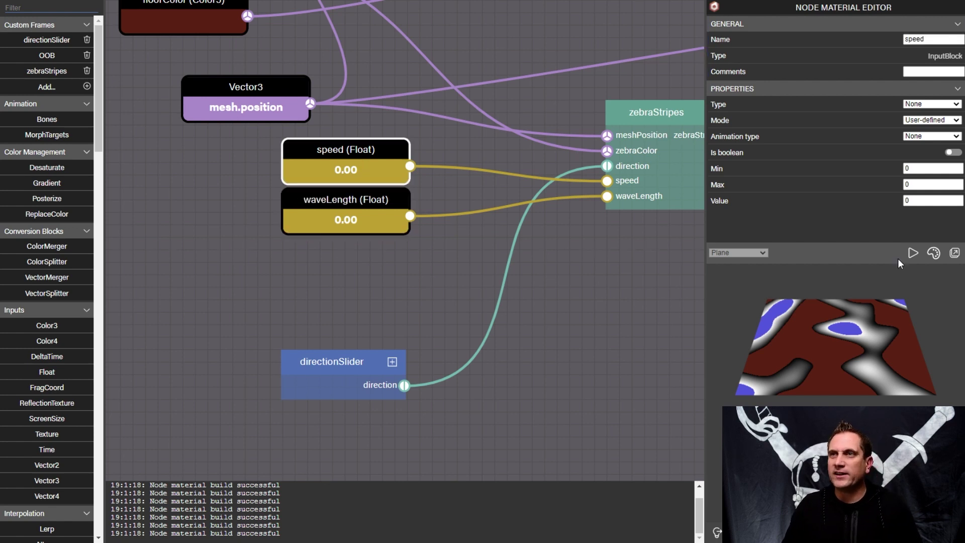
click(913, 201)
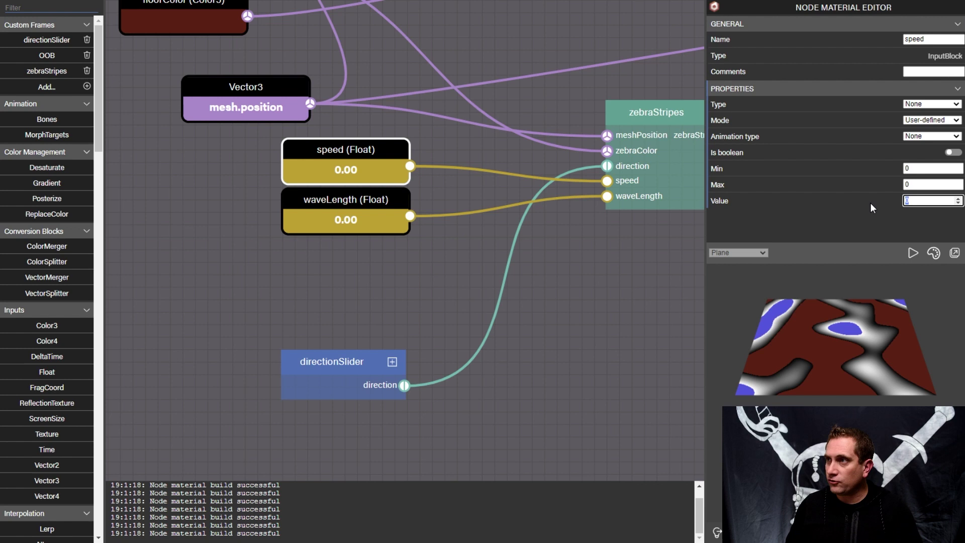
click(373, 204)
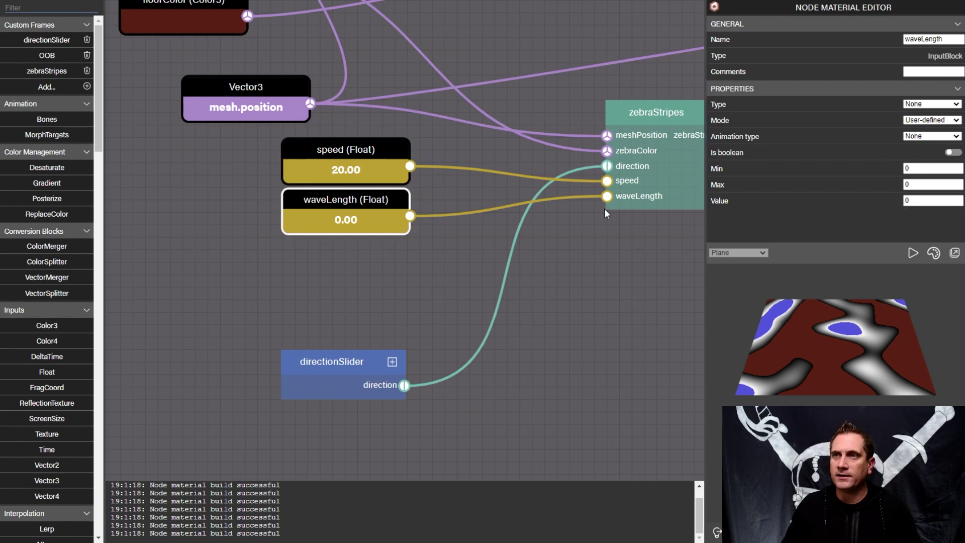
click(908, 201)
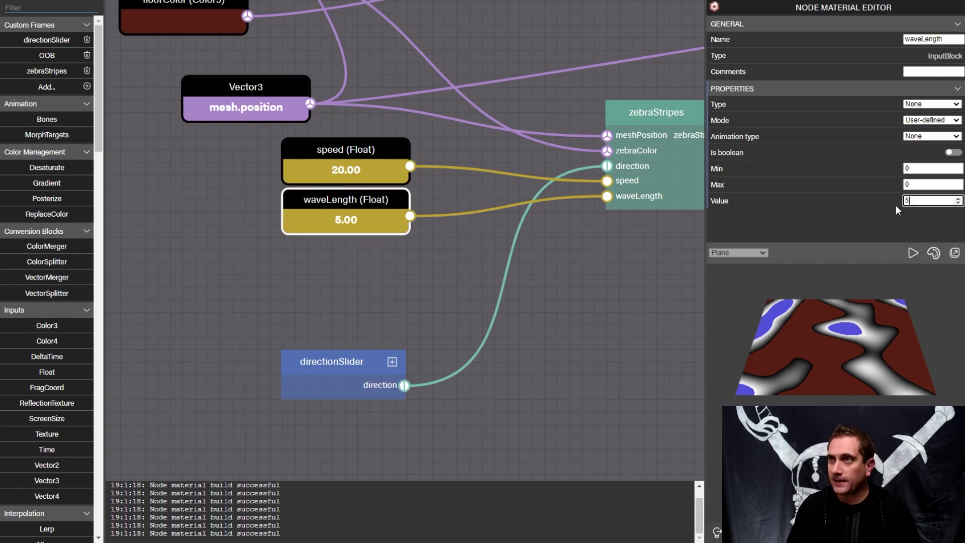
click(574, 316)
scroll(564, 315, down, 6)
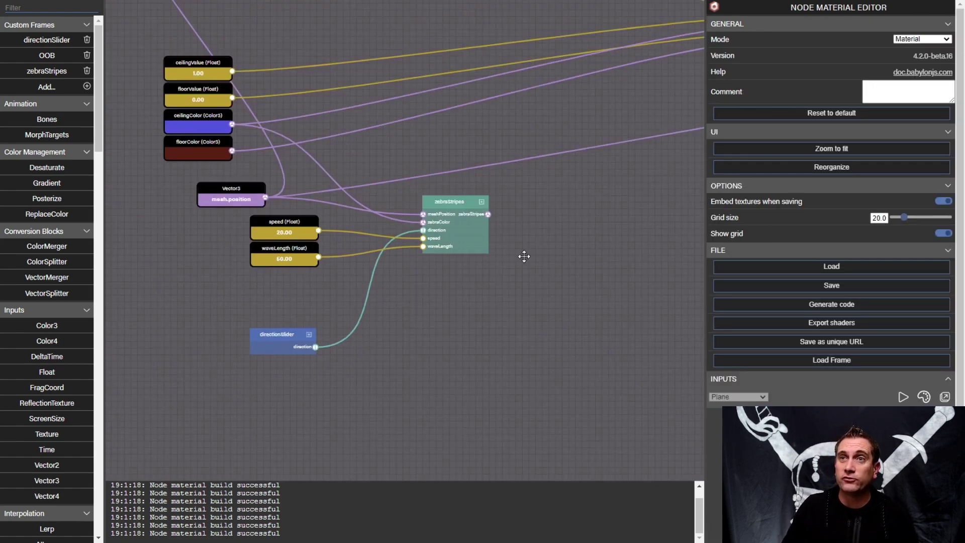
Link the zebraStripes output into OOB's ceilingColor input so blue regions become striped
scroll(530, 272, down, 5)
drag(553, 257, 339, 261)
scroll(452, 243, down, 3)
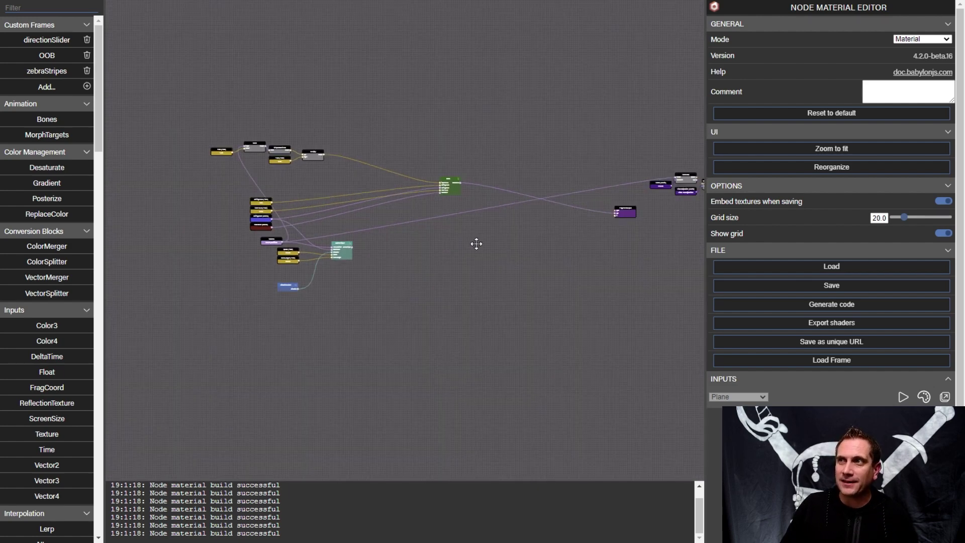
scroll(473, 243, up, 3)
scroll(321, 247, up, 4)
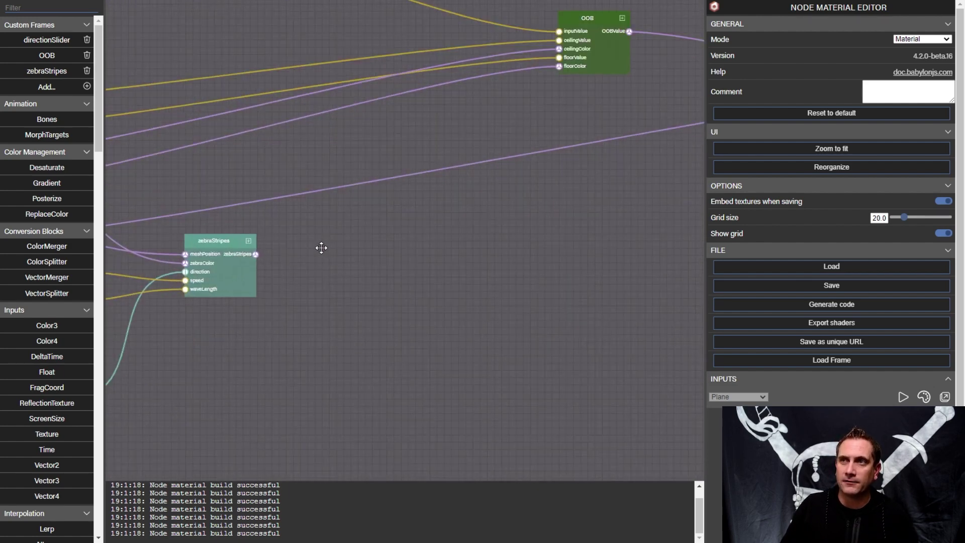
drag(529, 115, 561, 48)
scroll(772, 255, down, 3)
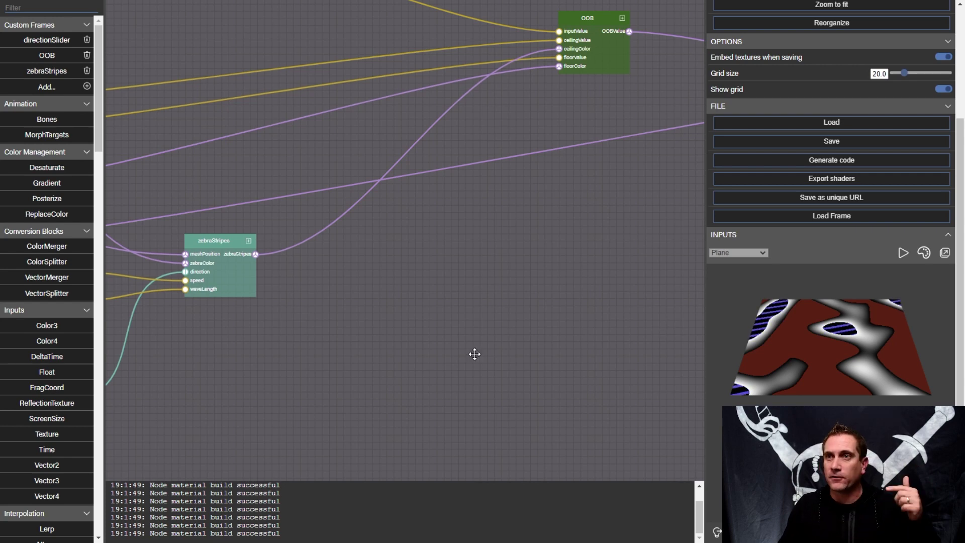
Add second directionSlider and zebraStripes custom frames to the canvas
drag(403, 370, 494, 298)
drag(46, 39, 187, 420)
drag(46, 71, 345, 335)
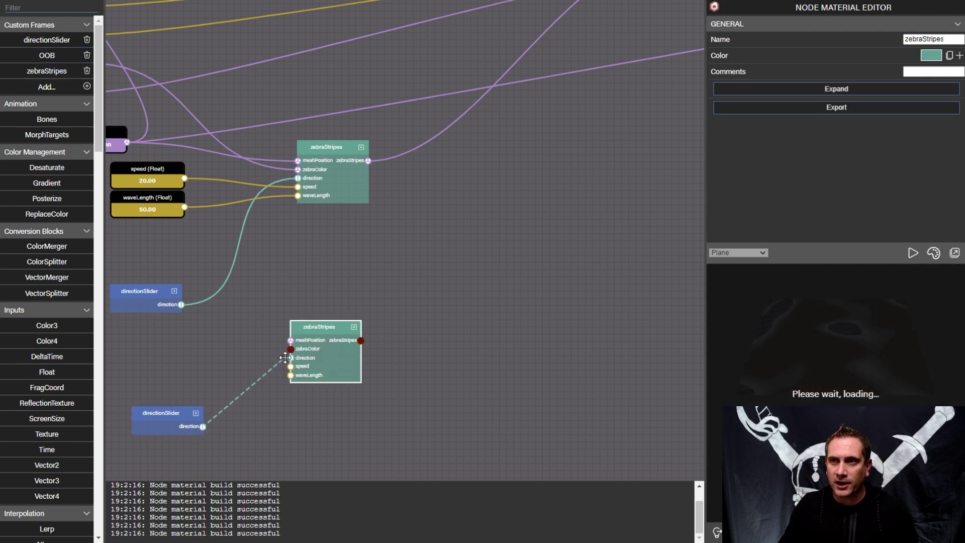
Wire the new directionSlider, mesh.position and floorColor into the second zebraStripes node
drag(287, 358, 288, 358)
drag(184, 207, 291, 340)
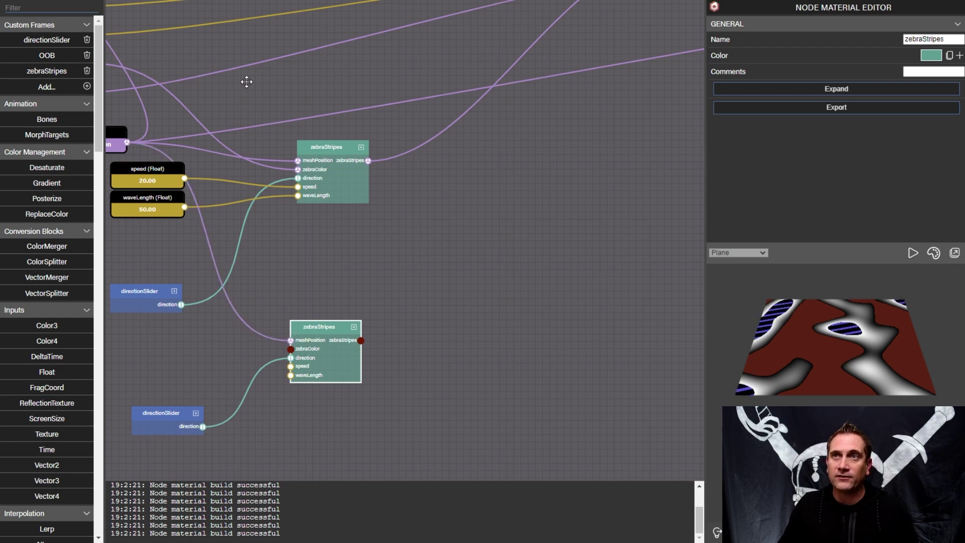
drag(246, 80, 363, 91)
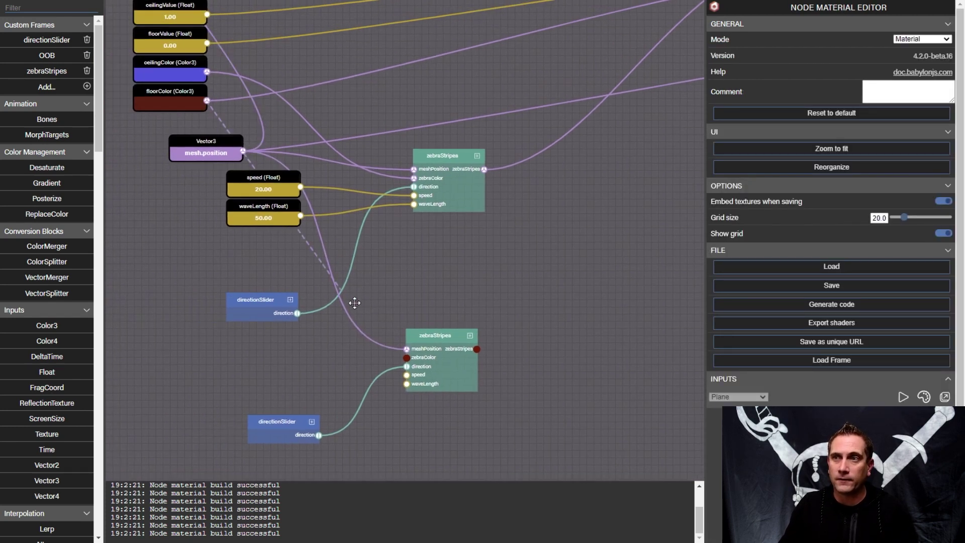
drag(406, 359, 411, 388)
Connect the second zebraStripes output to OOB's floorColor input
scroll(372, 401, down, 4)
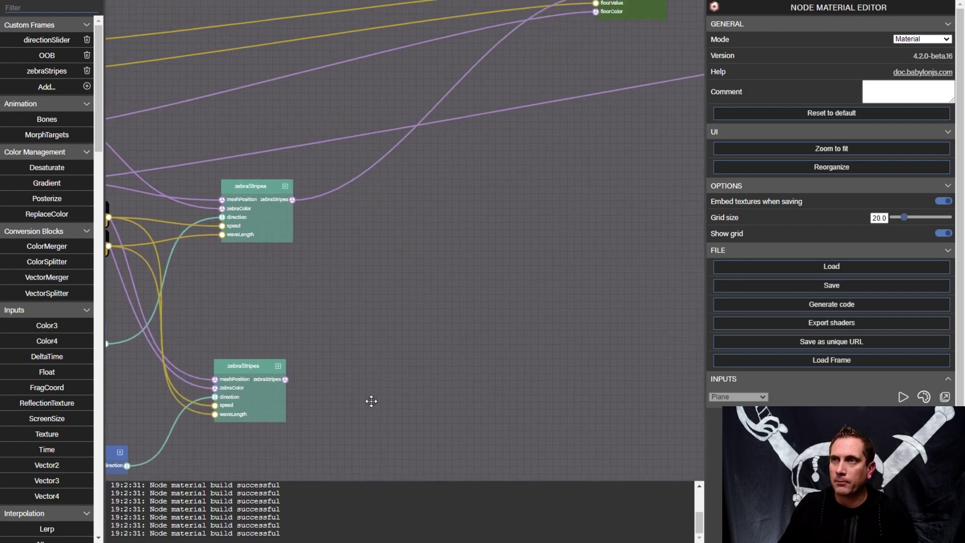
scroll(375, 401, up, 4)
scroll(375, 400, down, 1)
drag(408, 345, 377, 374)
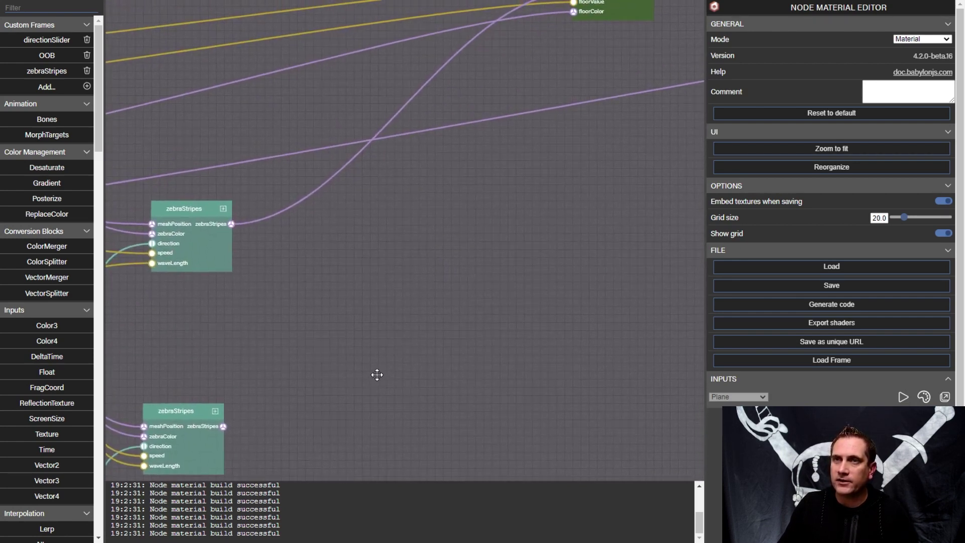
drag(220, 427, 573, 11)
scroll(794, 246, down, 3)
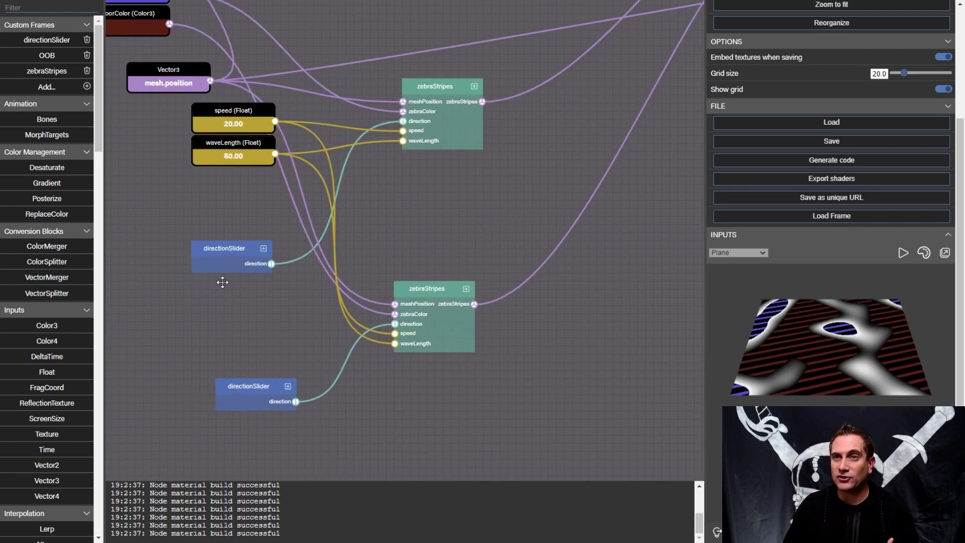
Expand the lower directionSlider frame, adjust its Float value, and collapse it again
drag(256, 384, 349, 259)
double_click(257, 400)
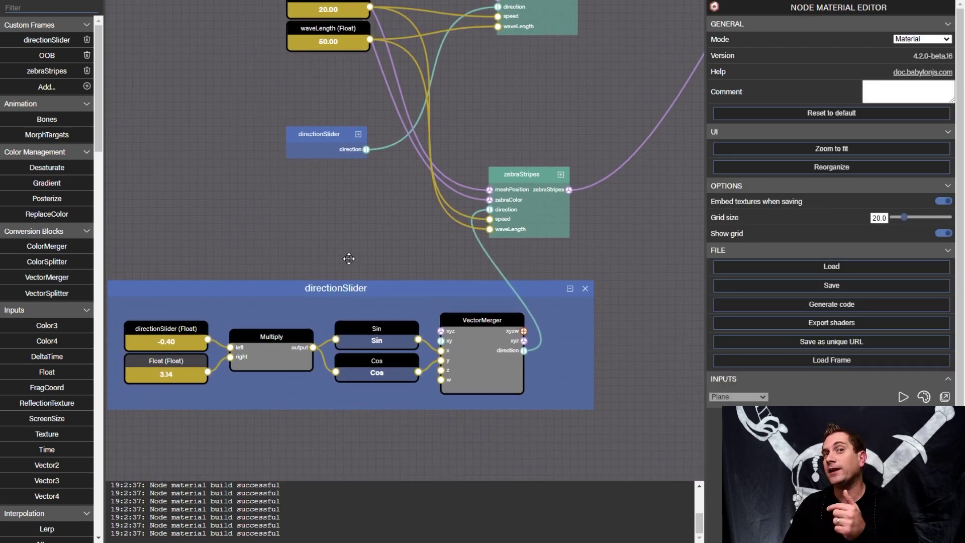
click(173, 333)
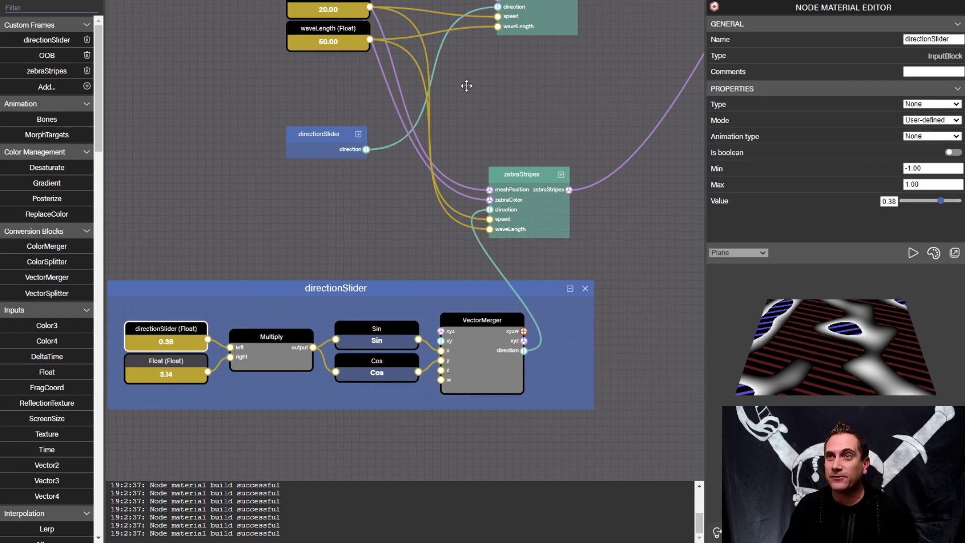
double_click(339, 288)
Expand the upper directionSlider, adjust its Float value so the angles differ (-0.76 vs 0.38), then collapse it
drag(335, 135, 331, 115)
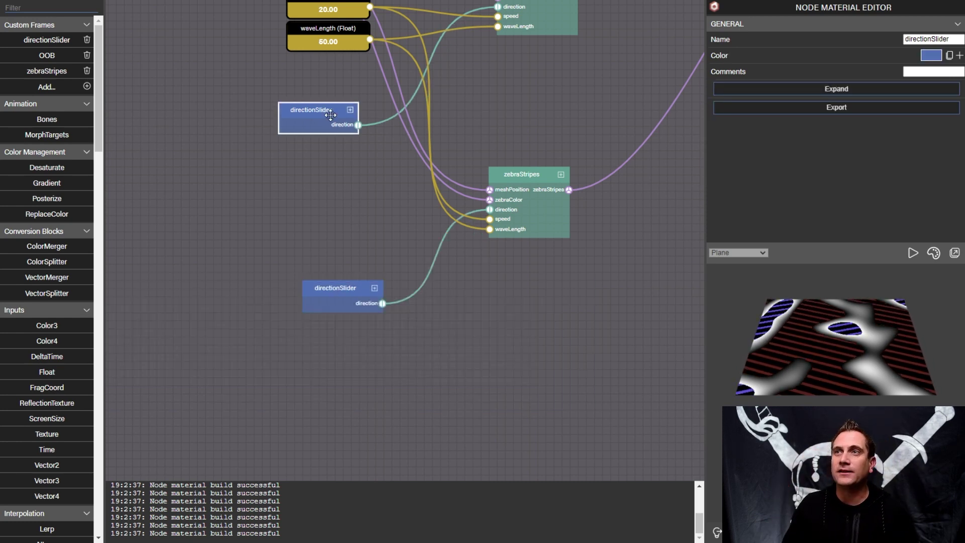
double_click(328, 110)
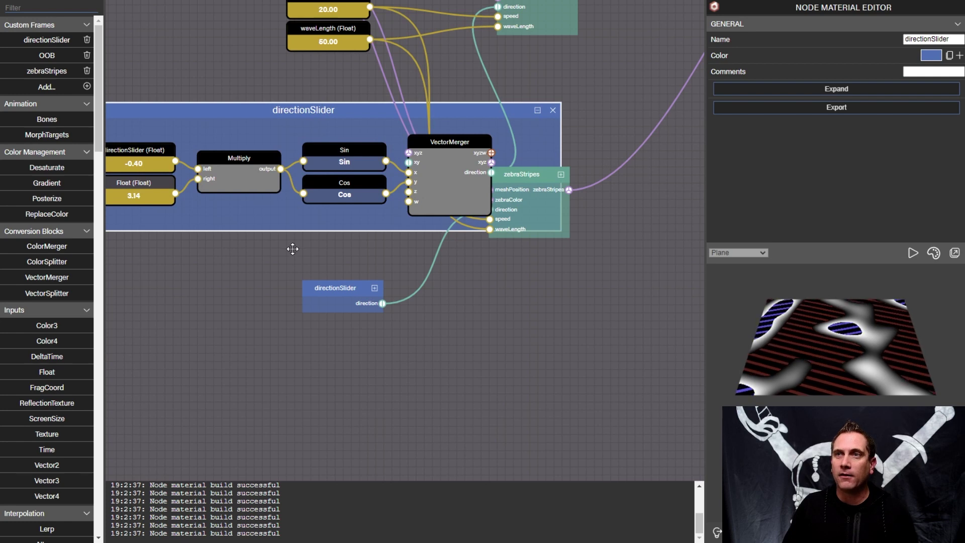
drag(293, 248, 378, 297)
drag(417, 161, 357, 102)
click(270, 115)
click(178, 166)
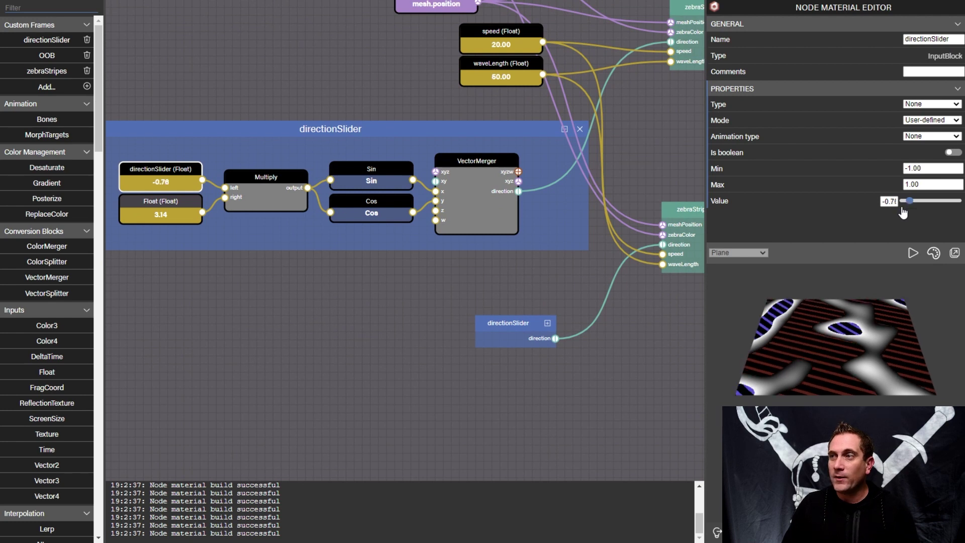
double_click(366, 124)
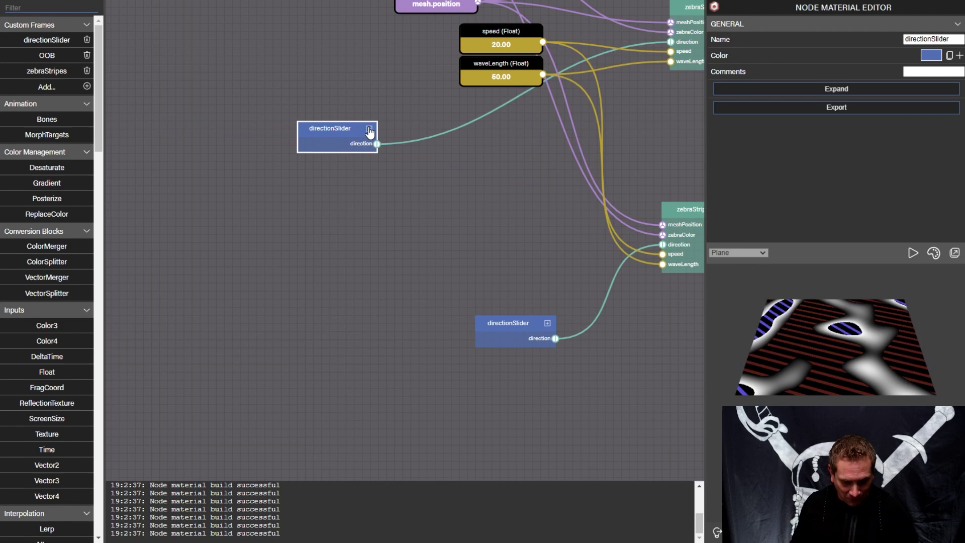